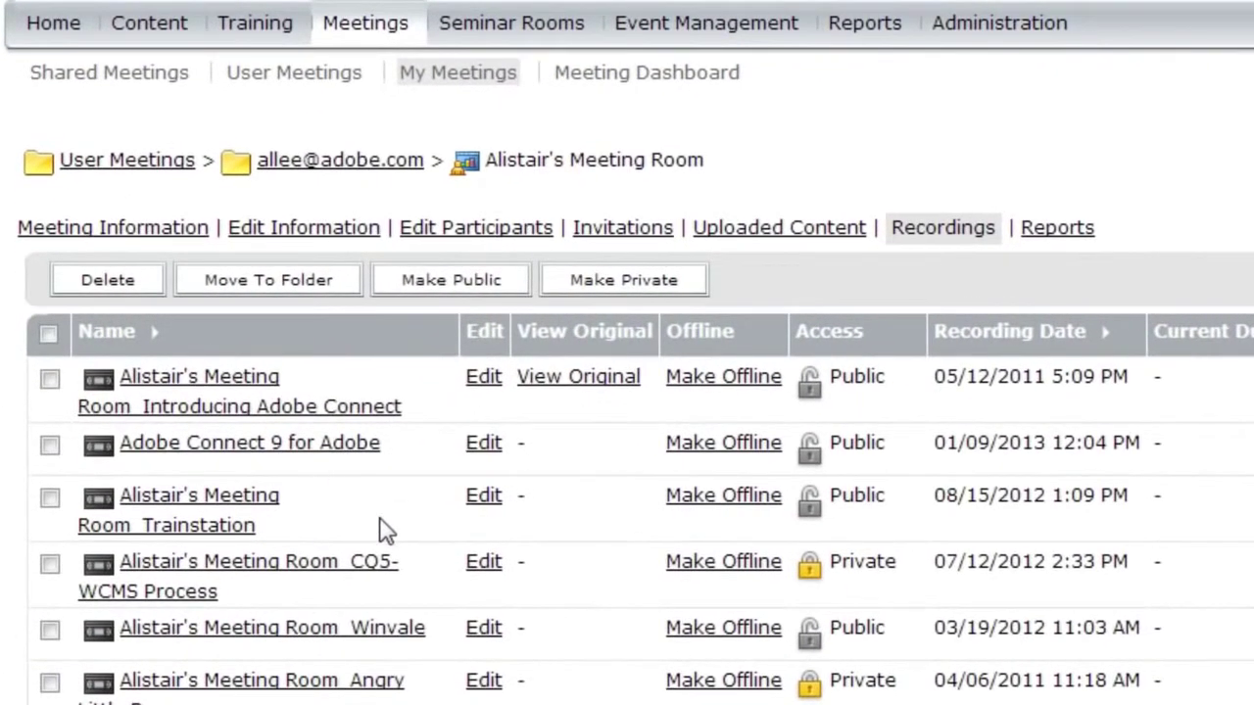
left_click(342, 412)
left_click(49, 378)
left_click(49, 446)
left_click(49, 498)
left_click(451, 284)
left_click(49, 378)
left_click(48, 382)
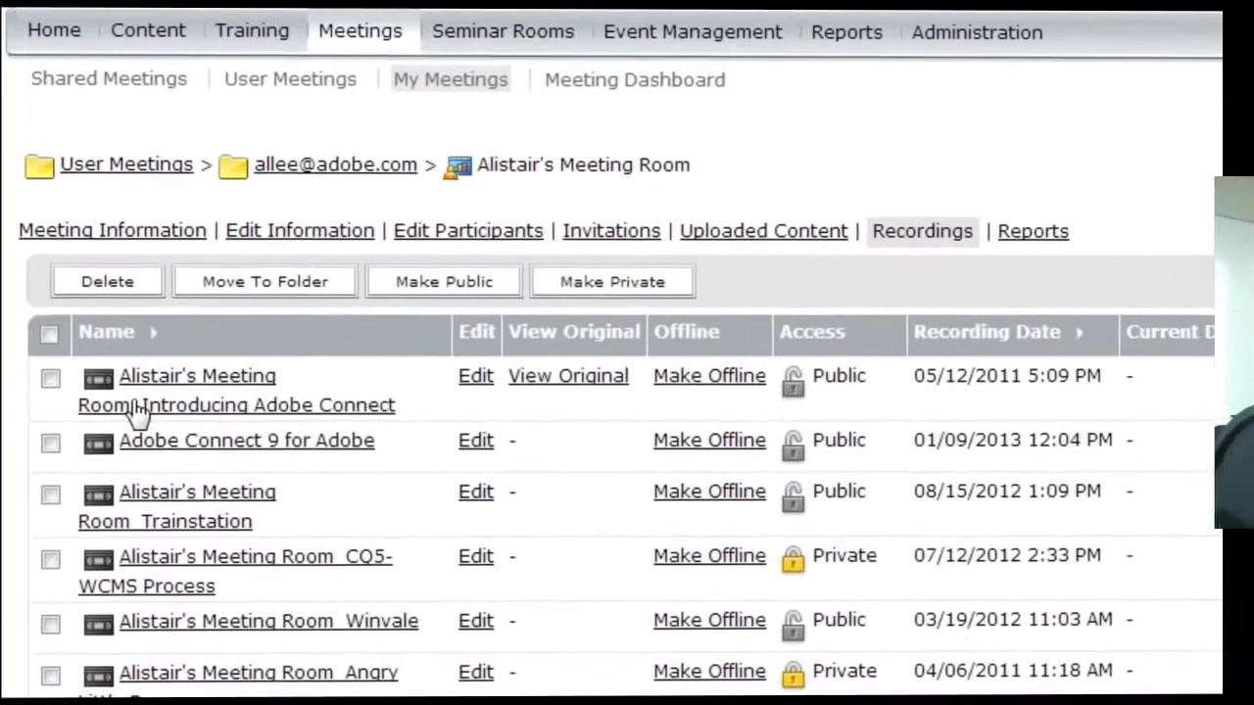
Step: Open the "Introducing Adobe Connect" recording for editing and pause its playback
left_click(137, 405)
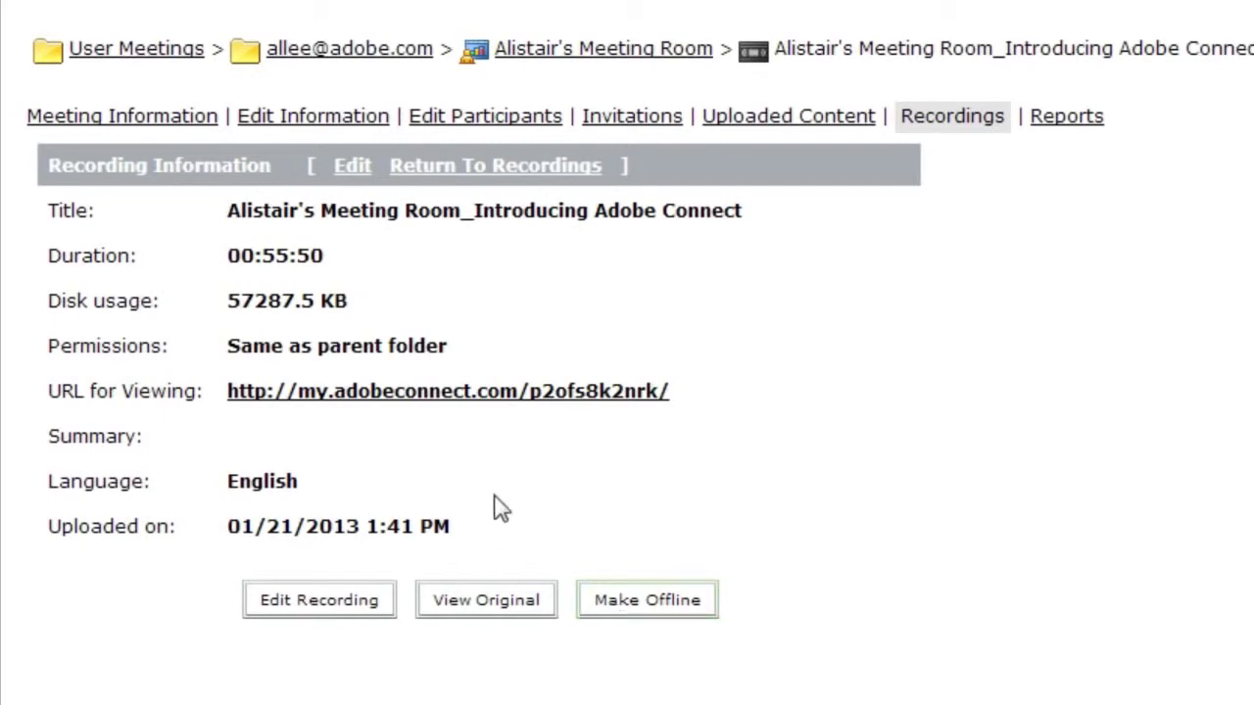
left_click(324, 601)
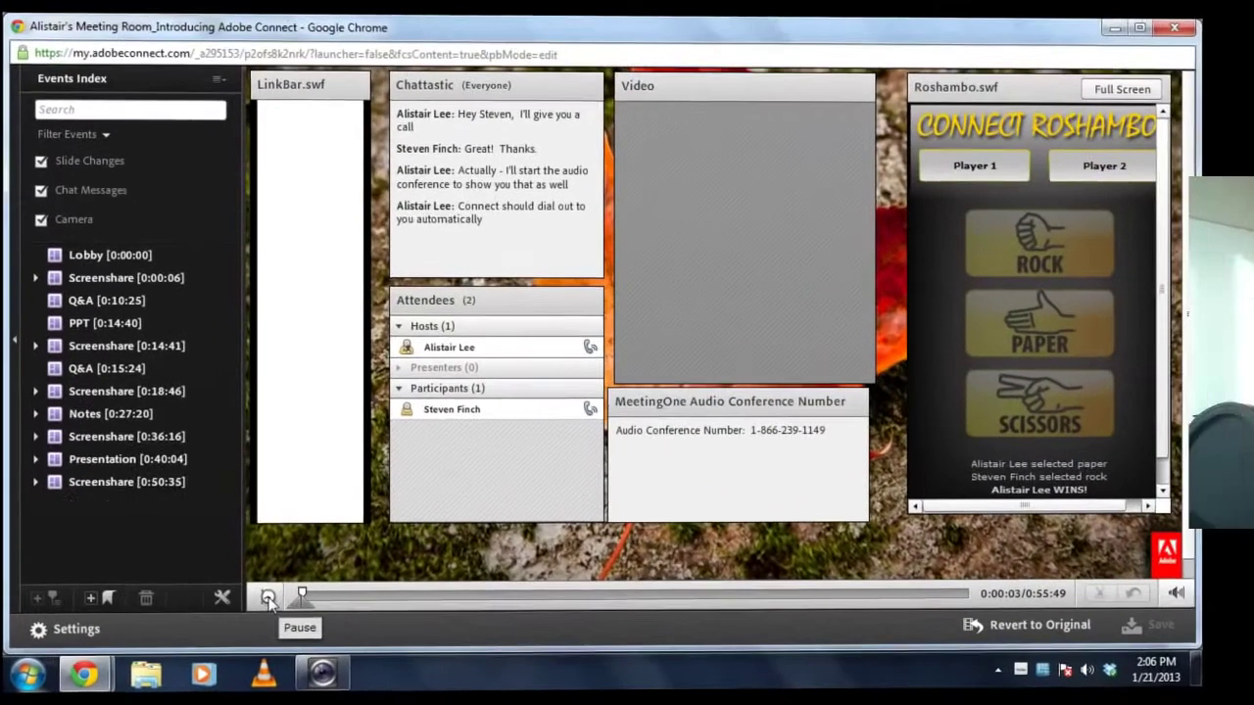
left_click(243, 556)
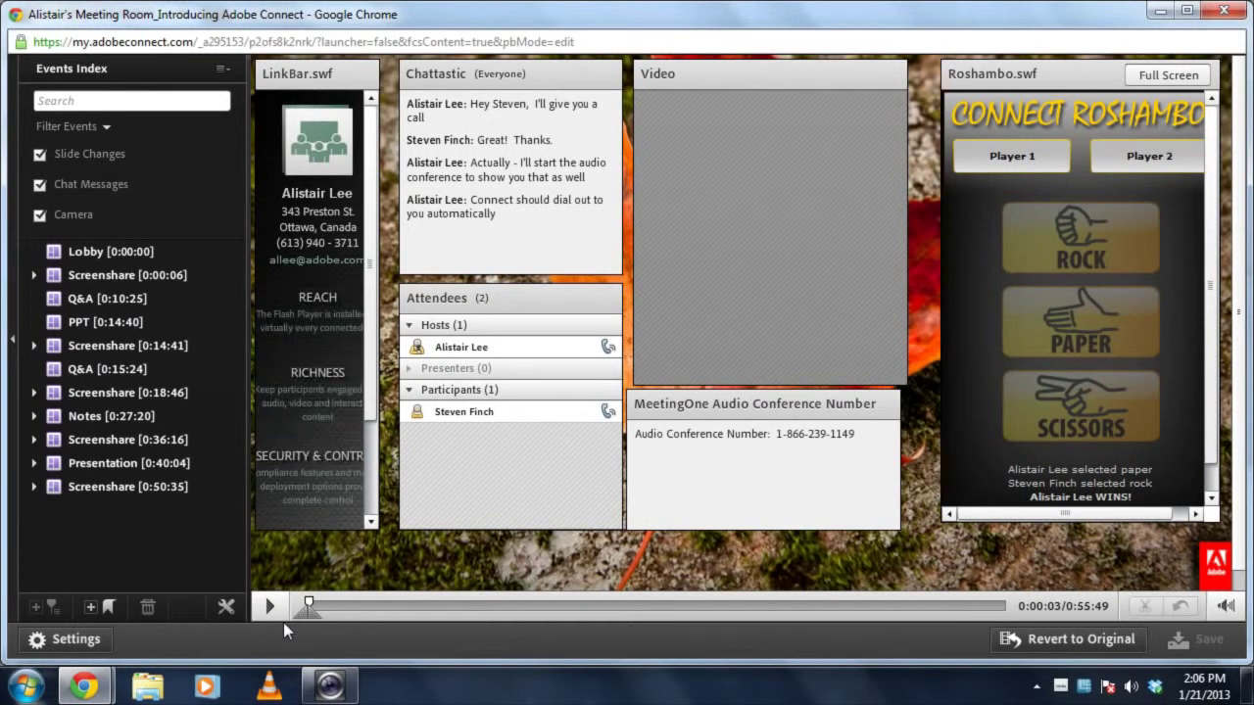
Step: Try the interactive pods by joining the Roshambo game as Player 1 and choosing rock
left_click_drag(508, 224, 464, 181)
left_click(693, 436)
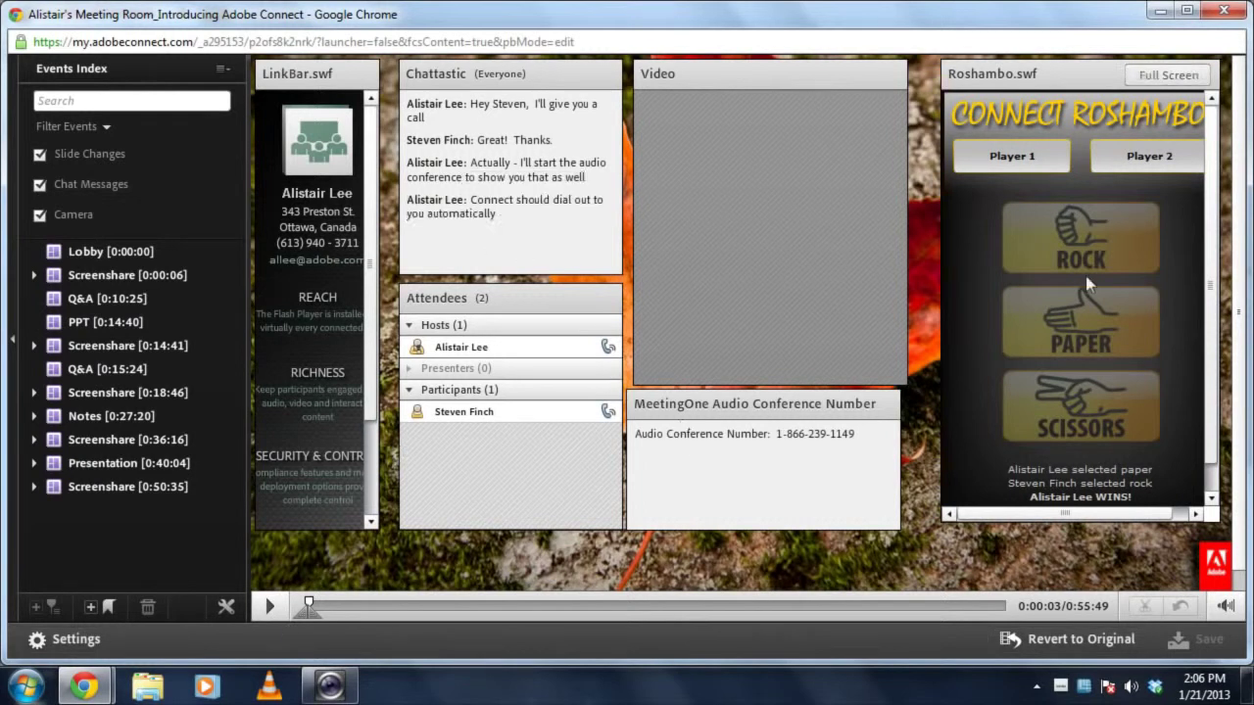
left_click(1030, 155)
left_click(1063, 253)
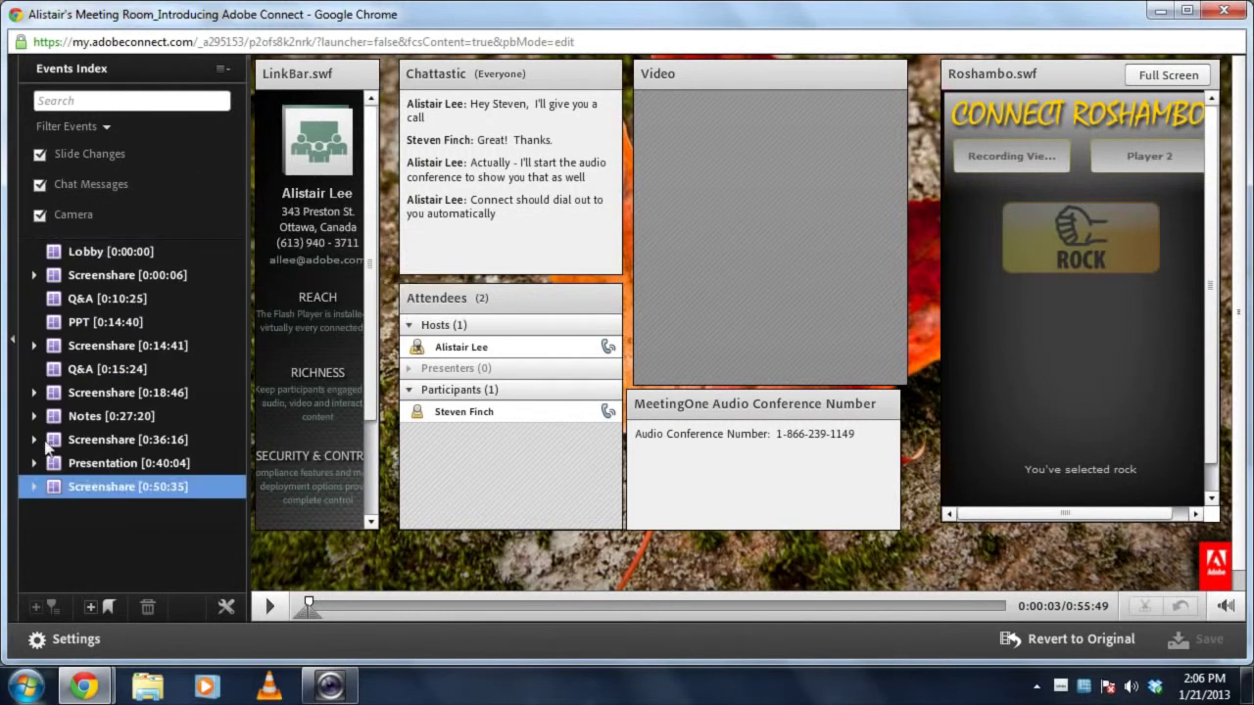
Step: Expand the Screenshare [0:00:06] event in the events index to look through its slide entries
left_click(32, 275)
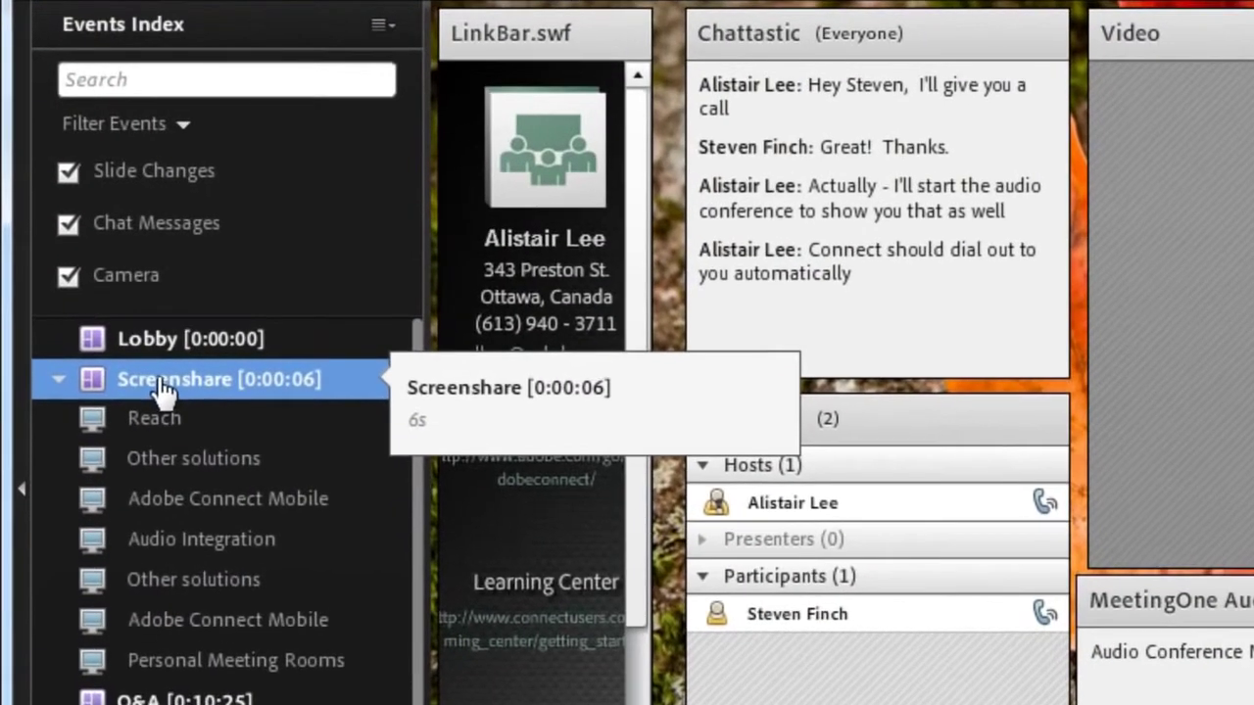
left_click(61, 379)
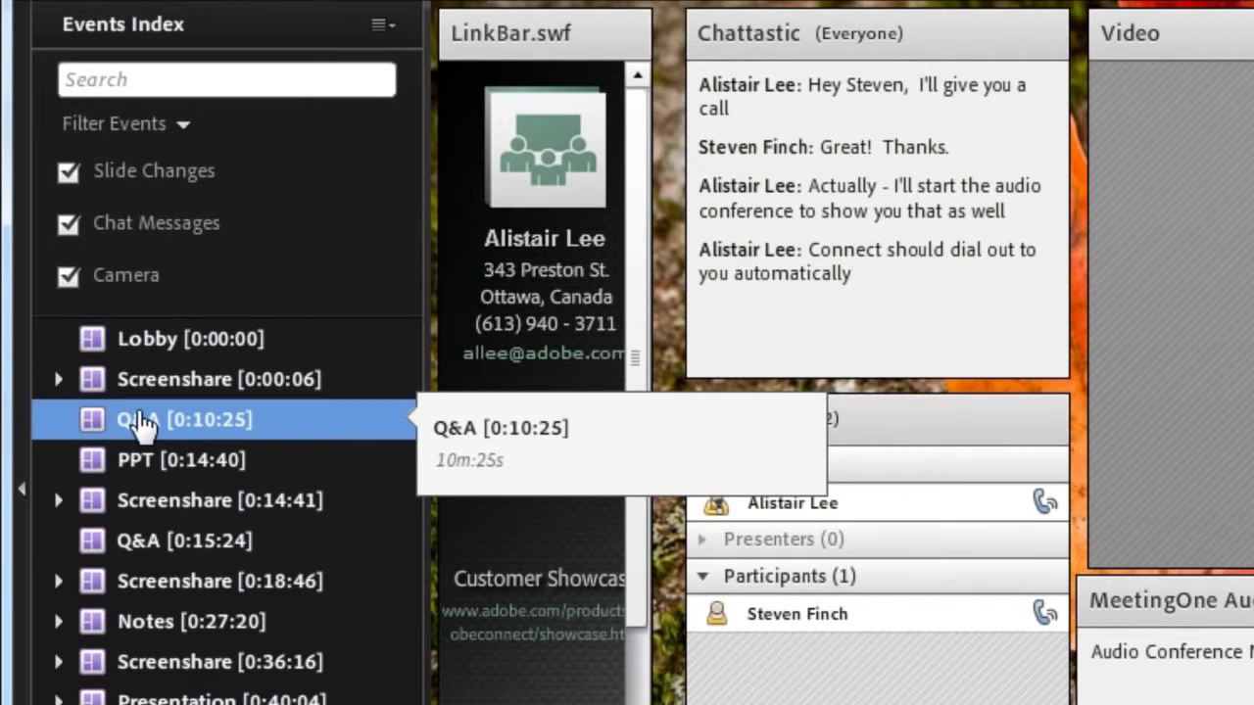
left_click(57, 379)
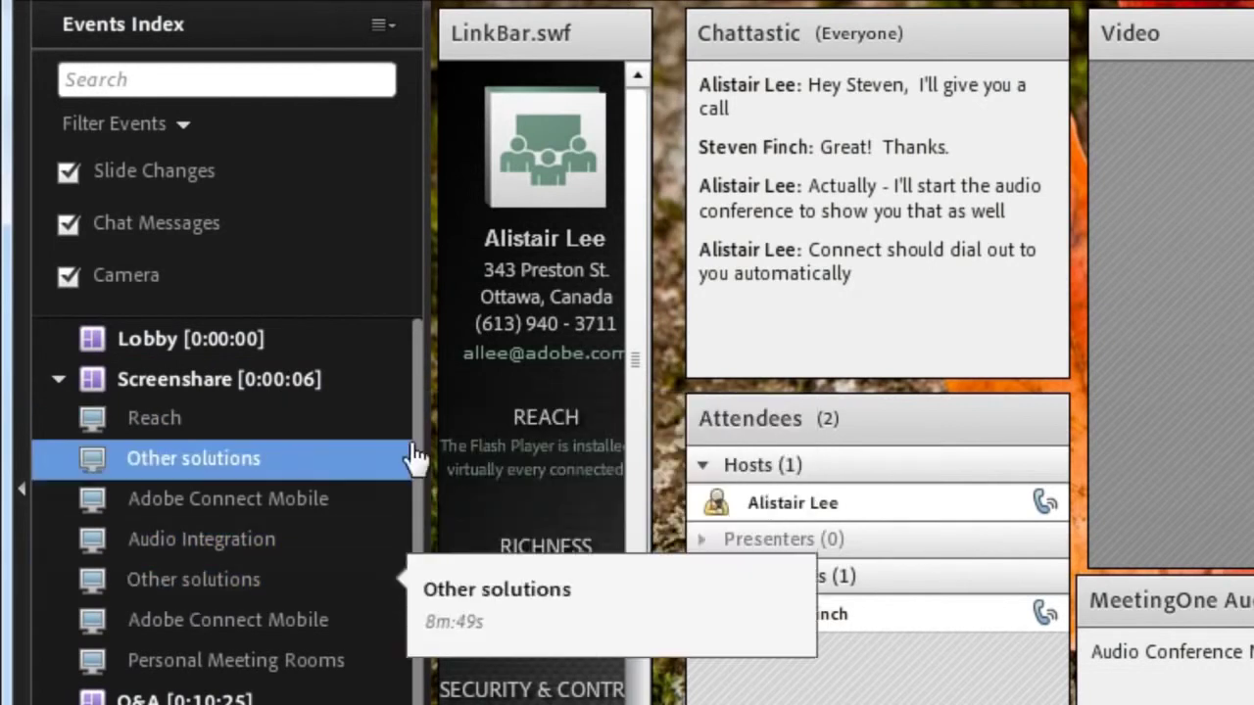
Step: Search the events index for "mobile", and briefly collapse and restore the index
left_click(197, 80)
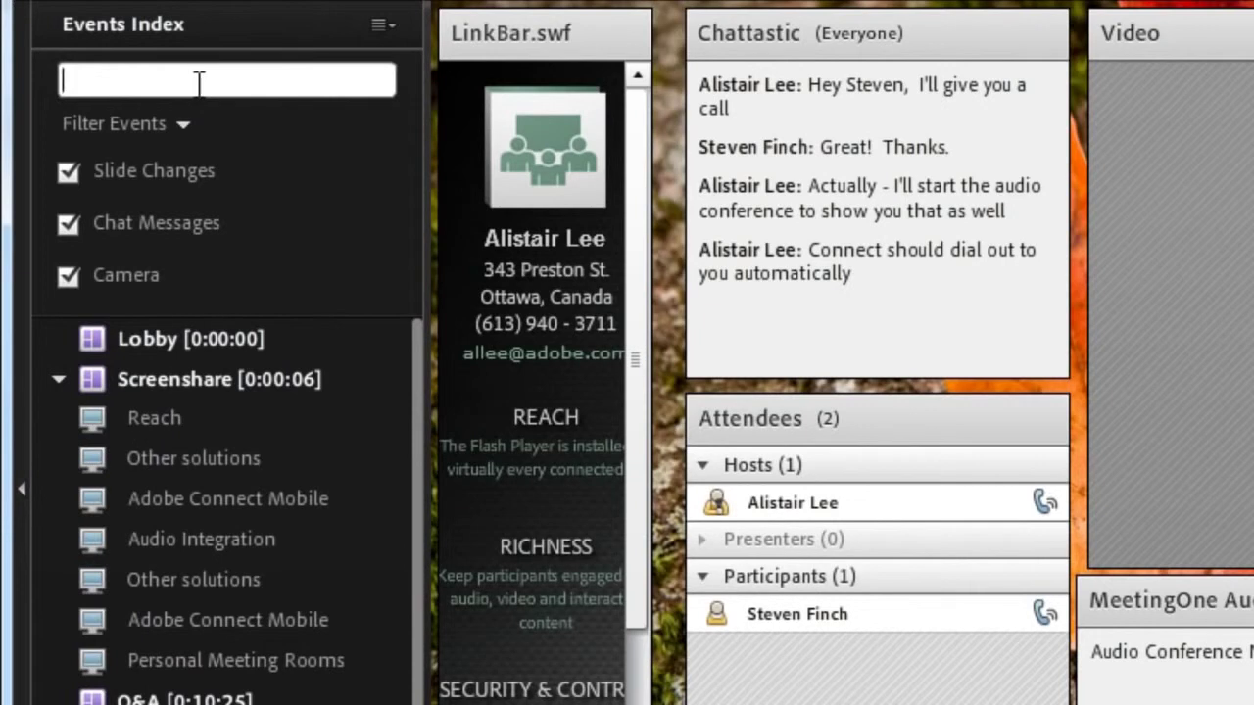
type("mobile")
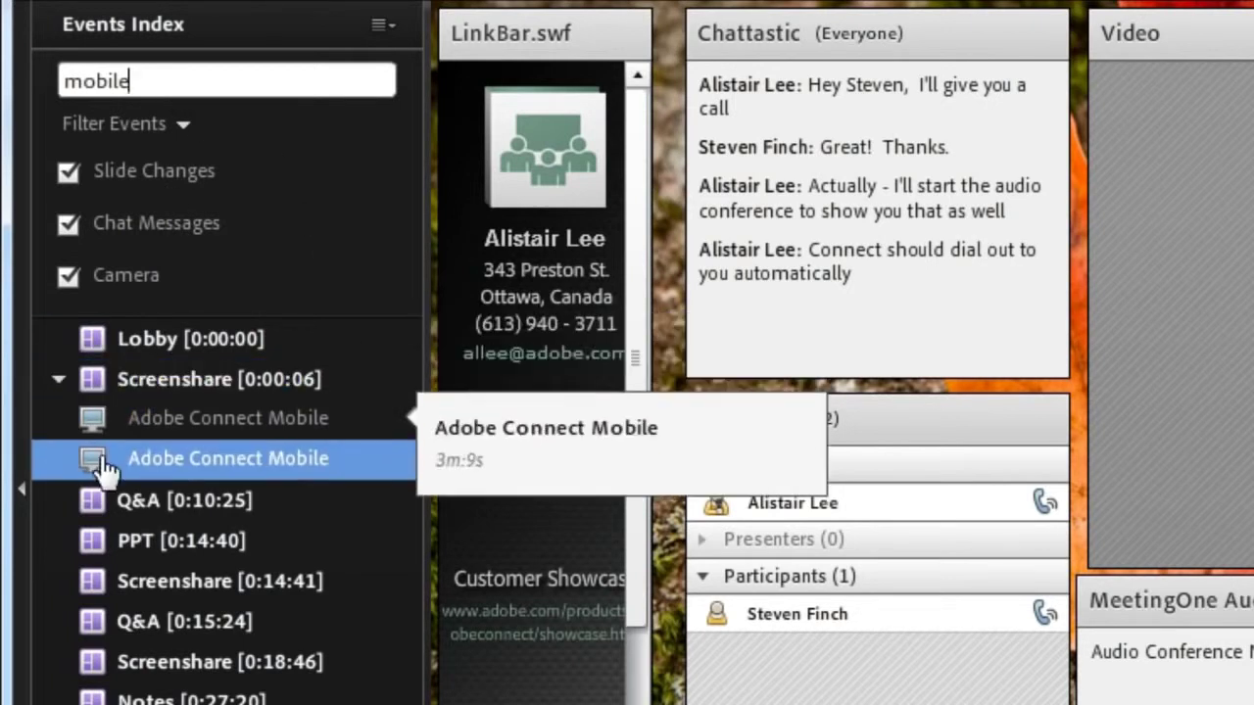
left_click(23, 488)
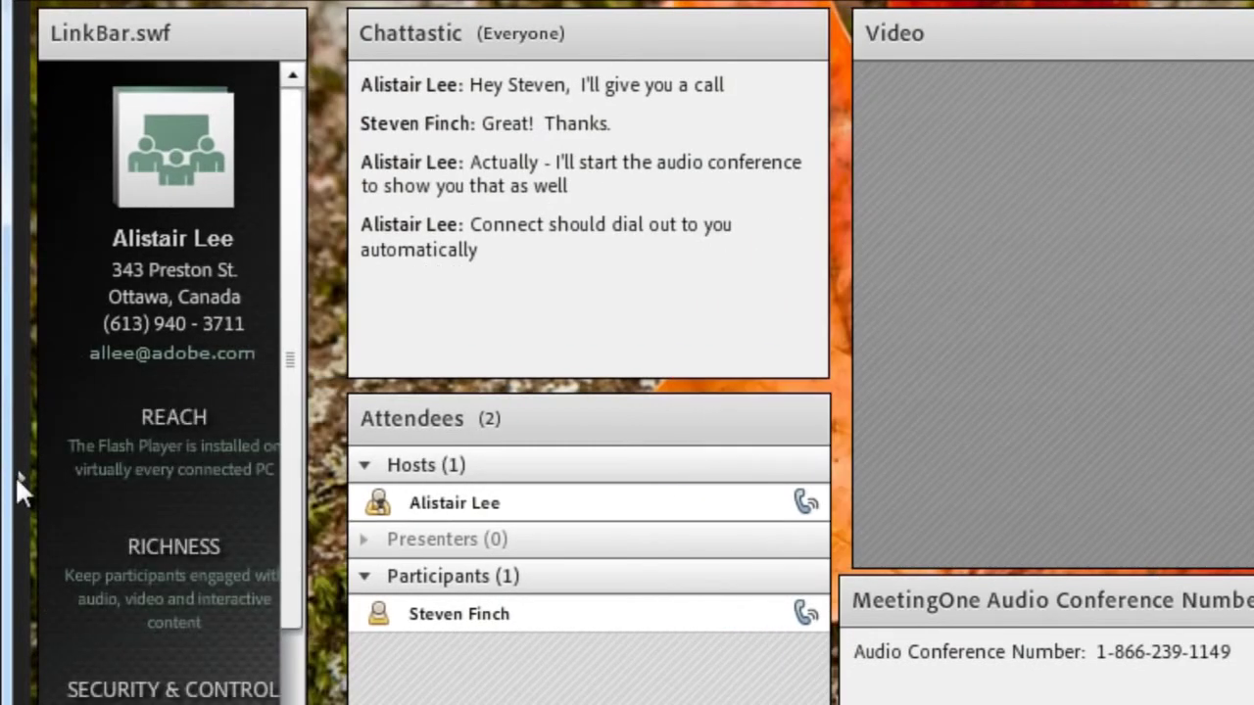
left_click(19, 477)
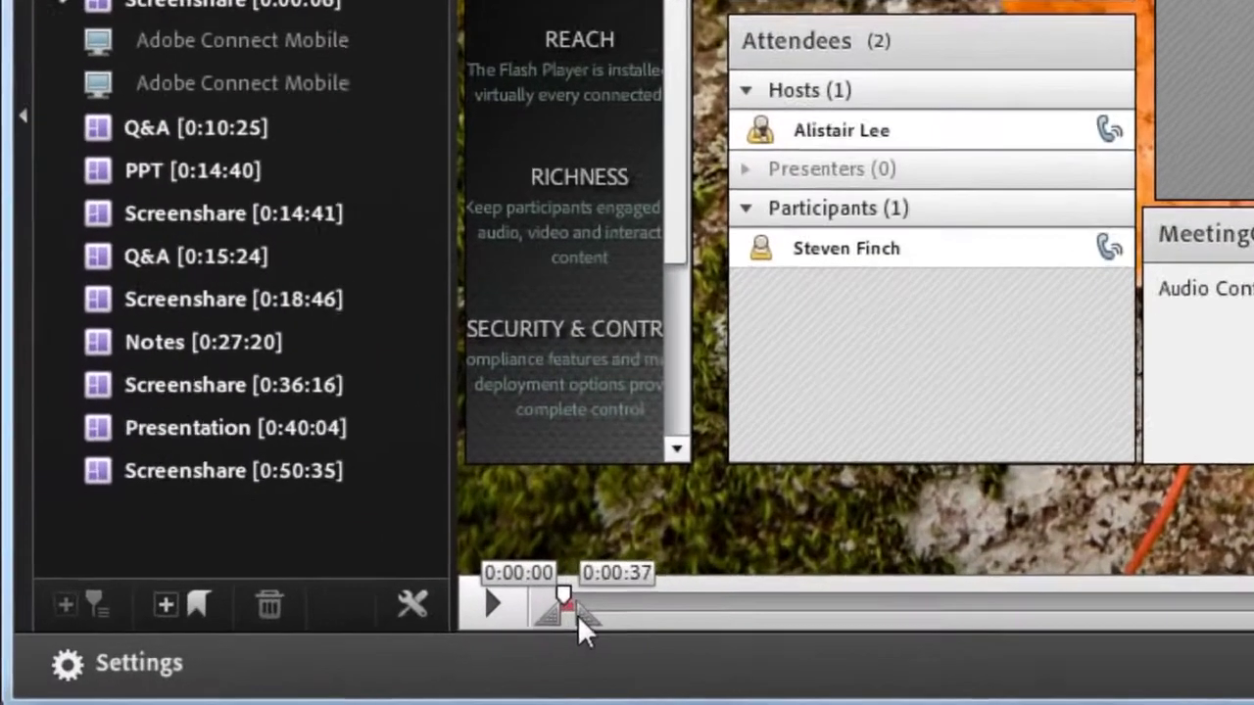
Step: Mark the recording's opening section from 0:00:00 to 0:01:31 on the timeline and cut it
mouse_move(577, 614)
left_mouse_down()
mouse_move(612, 631)
mouse_move(599, 628)
mouse_move(609, 617)
left_mouse_up()
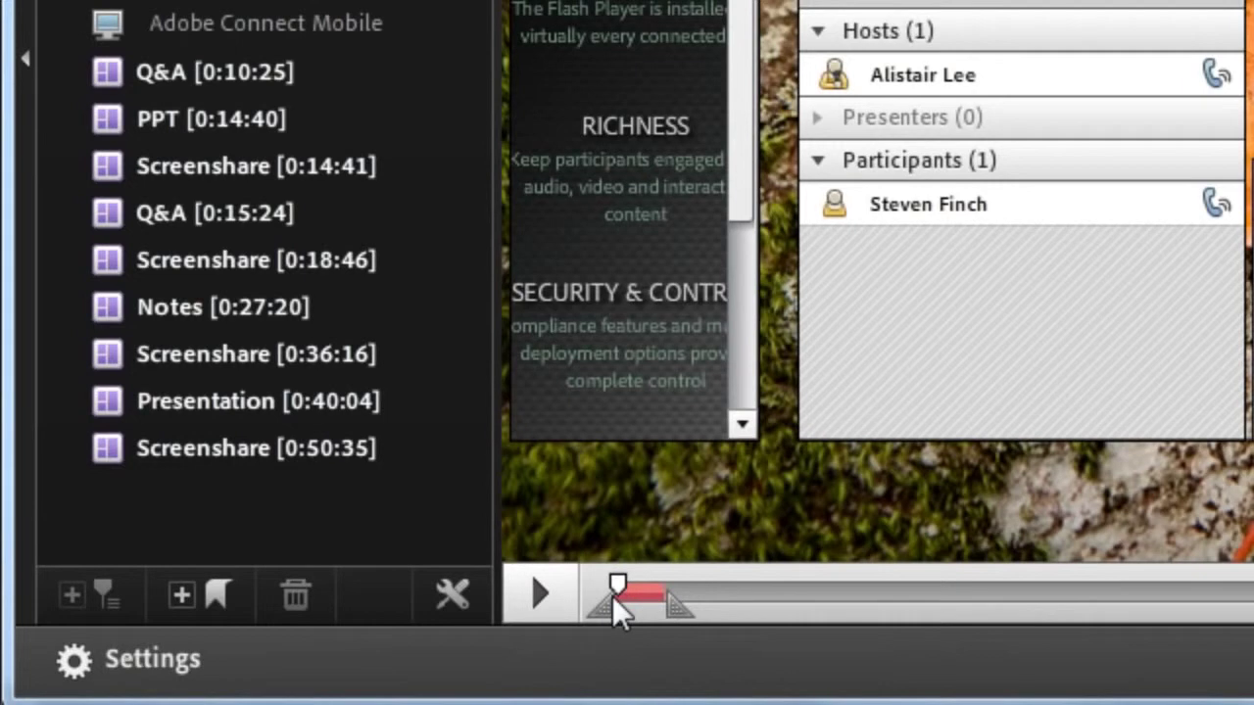
left_click_drag(620, 608, 666, 600)
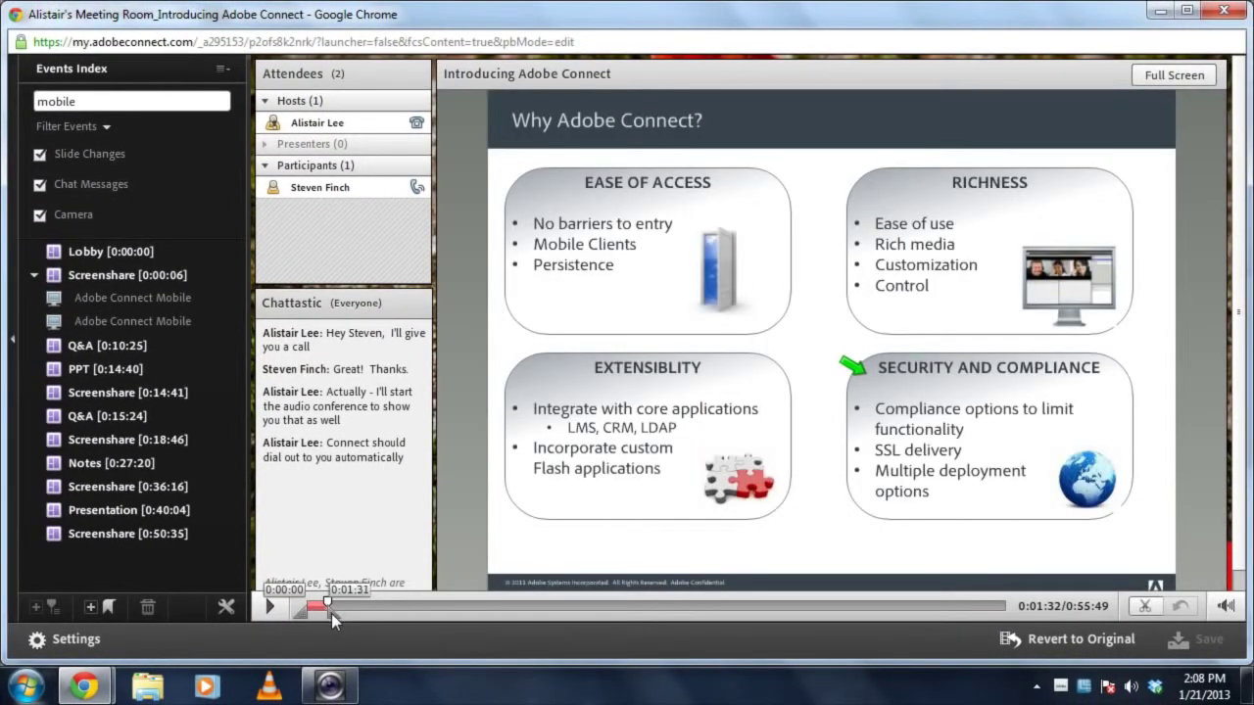
left_click(1147, 608)
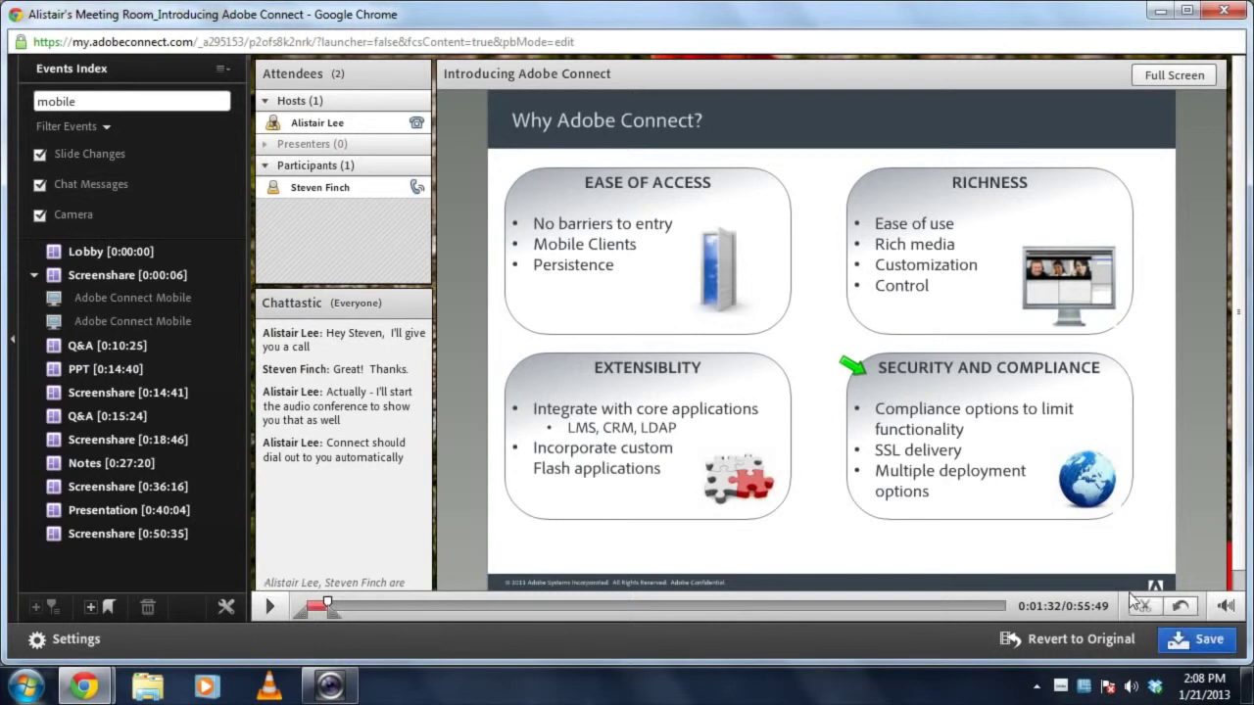
Step: Mark the middle section from 0:21:23 to 0:23:35 on the timeline and cut it
left_click(1118, 643)
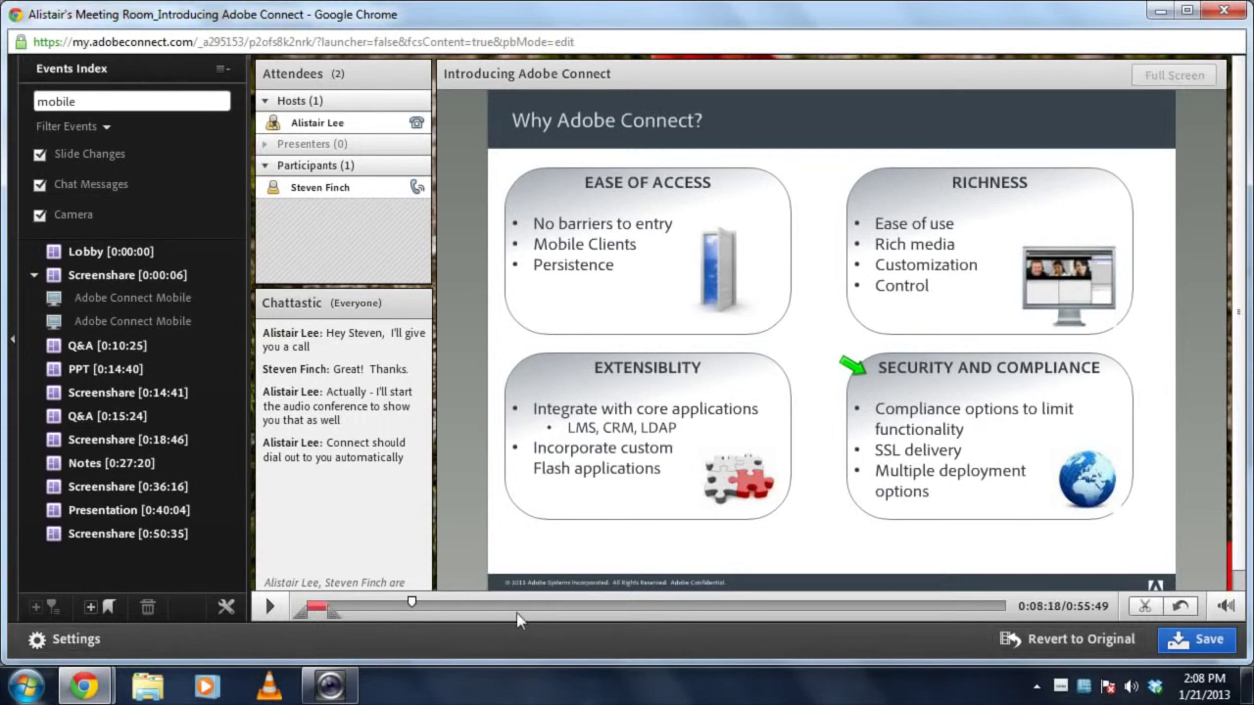
left_click(529, 605)
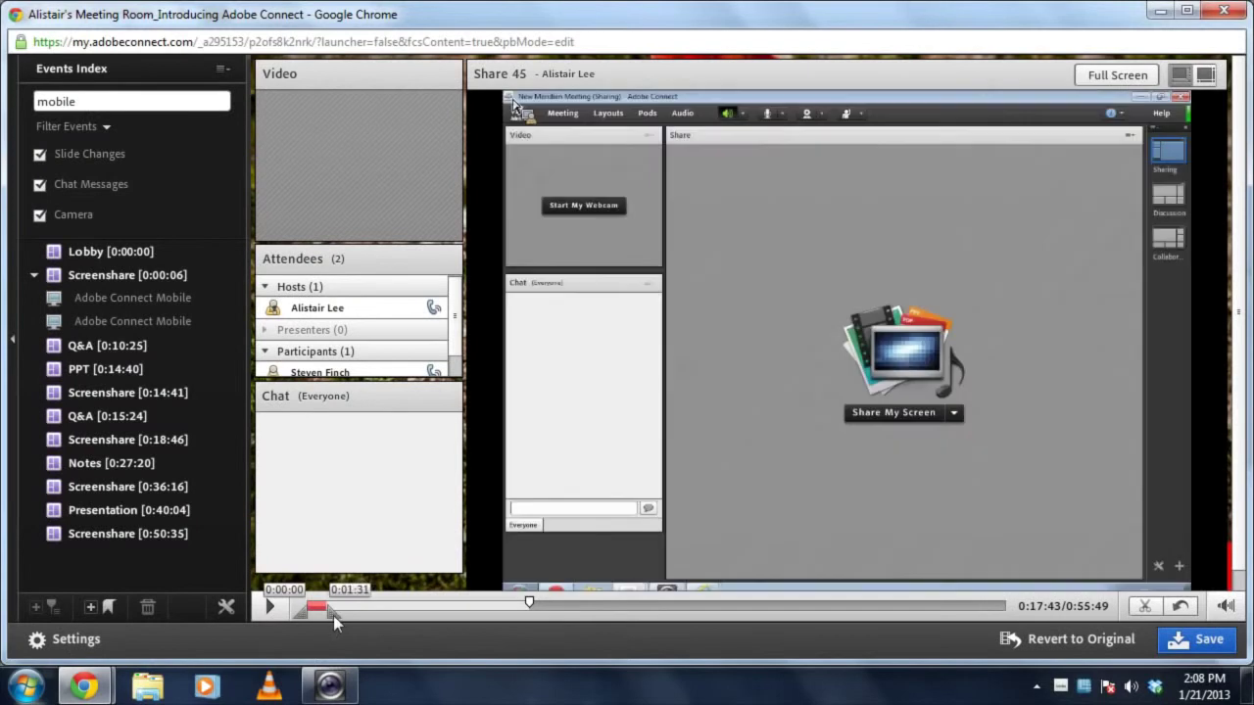
left_click_drag(333, 616, 612, 612)
left_click(324, 606)
left_click(357, 607)
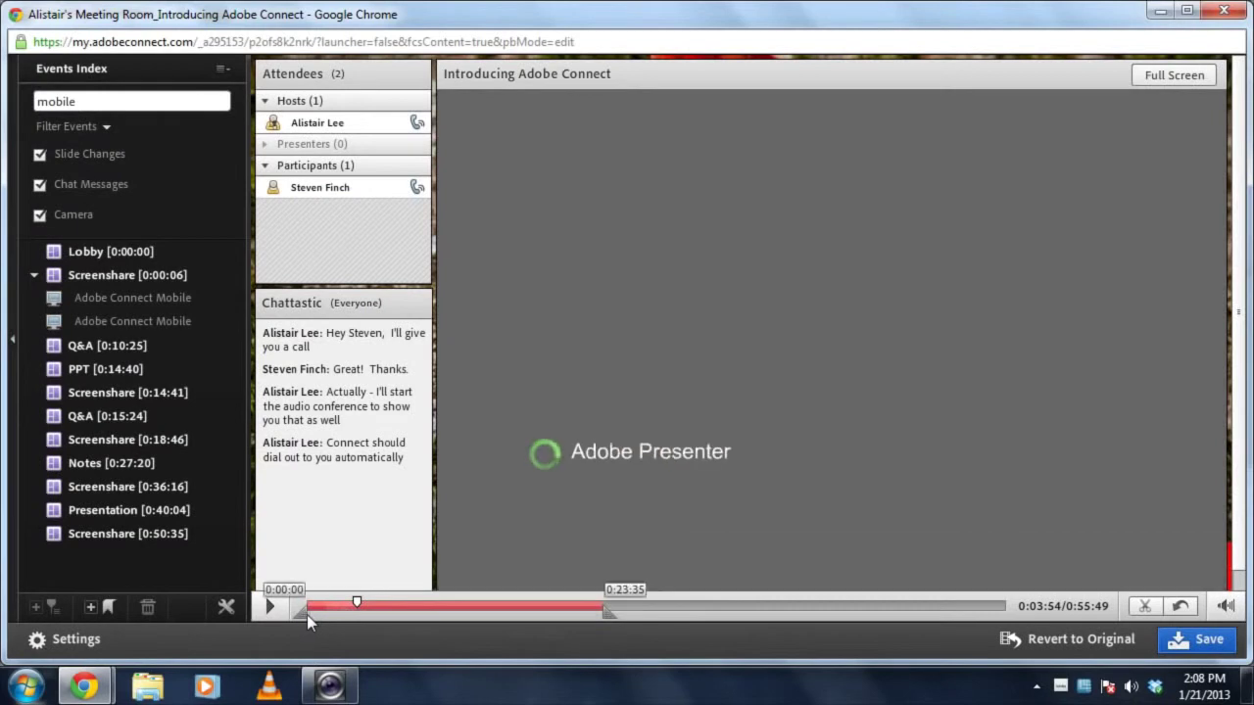
left_click_drag(307, 614, 564, 615)
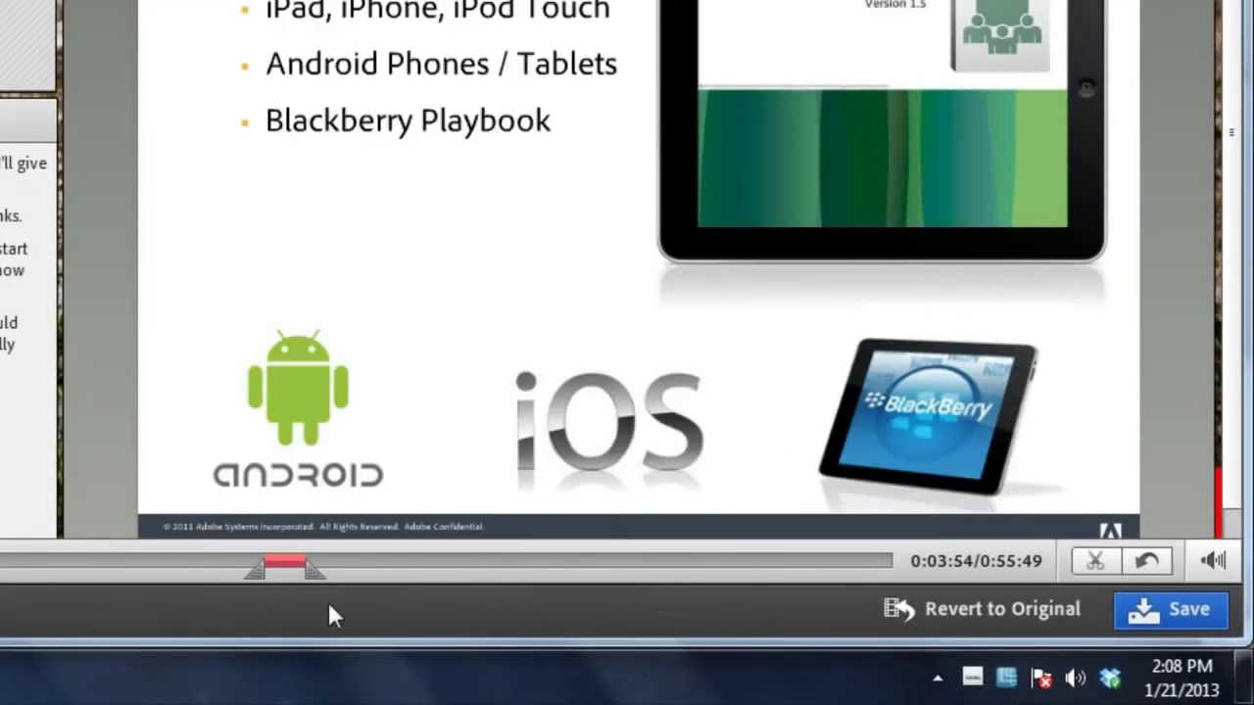
Step: Move the cut markers to bracket a short section near the end of the recording, ending at 0:55:20
mouse_move(317, 577)
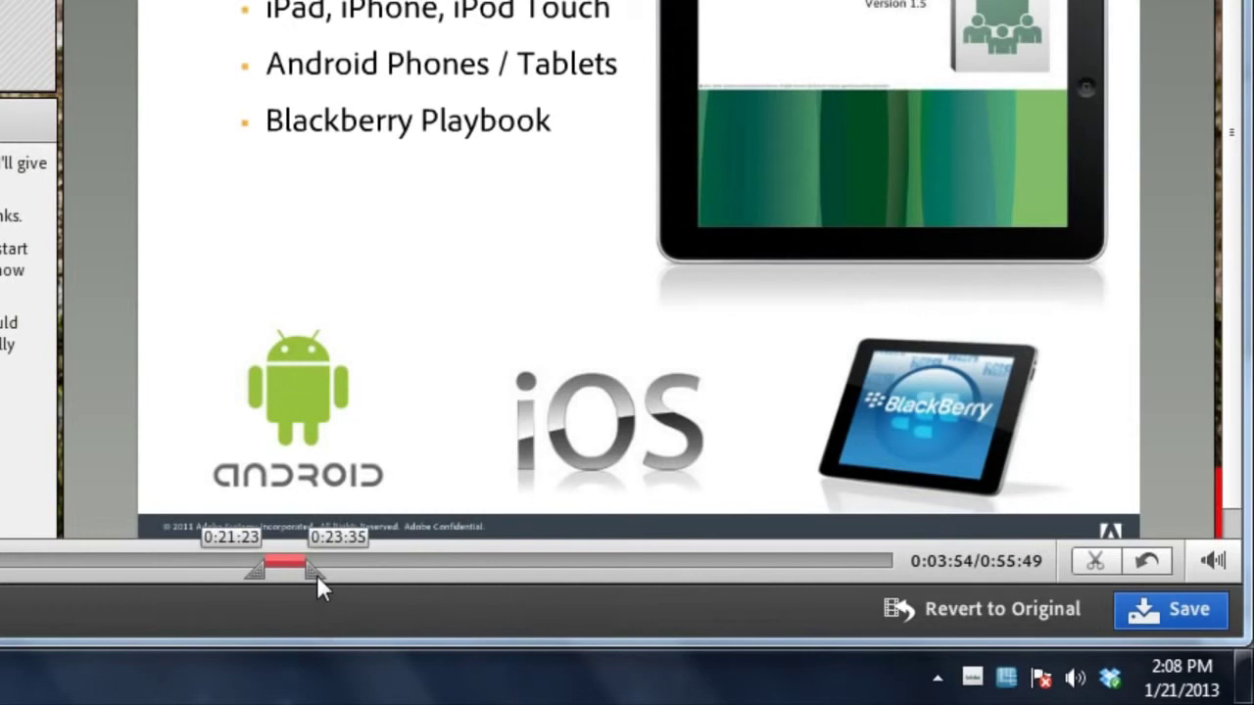
left_click_drag(317, 575, 882, 580)
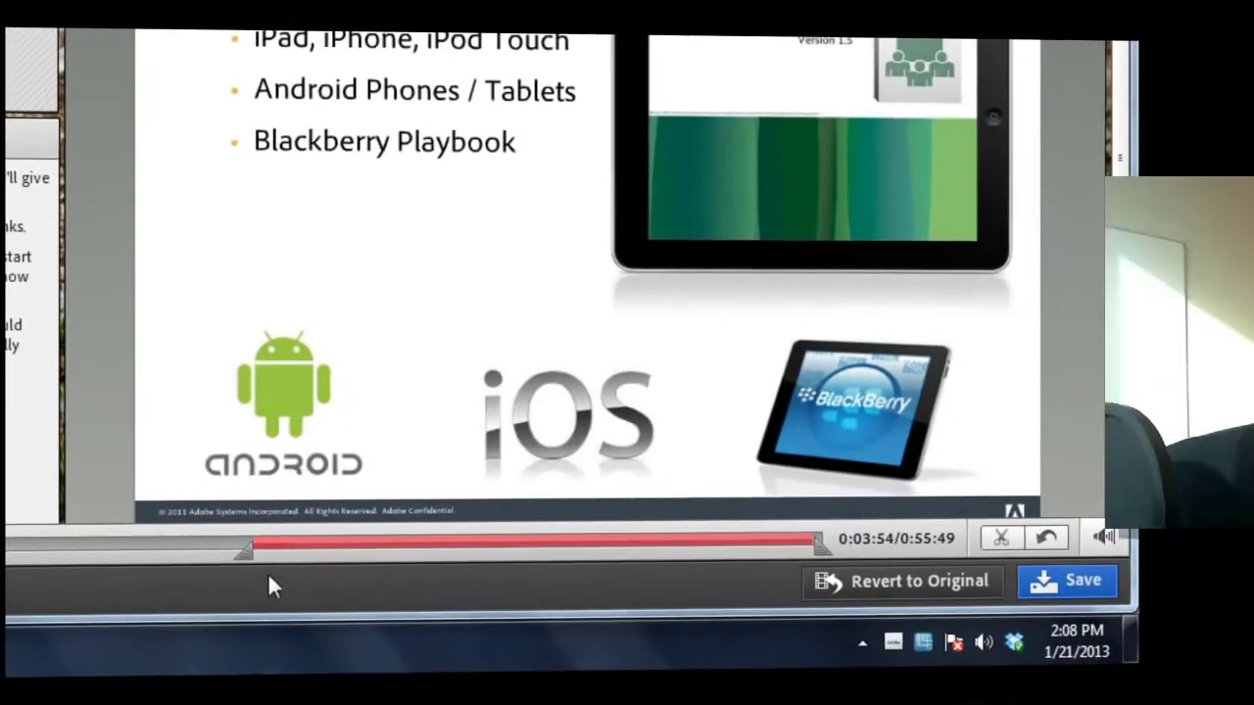
left_click_drag(241, 558, 778, 551)
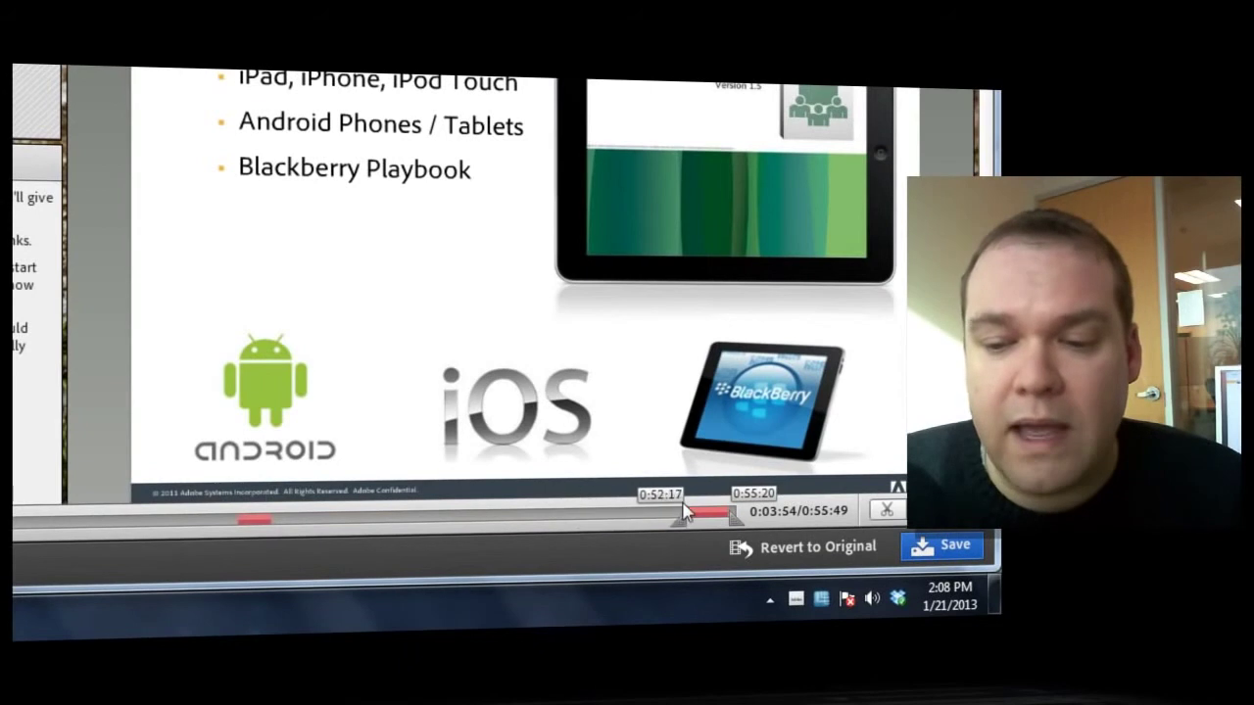
mouse_move(686, 511)
left_mouse_down()
mouse_move(752, 526)
mouse_move(712, 526)
left_mouse_up()
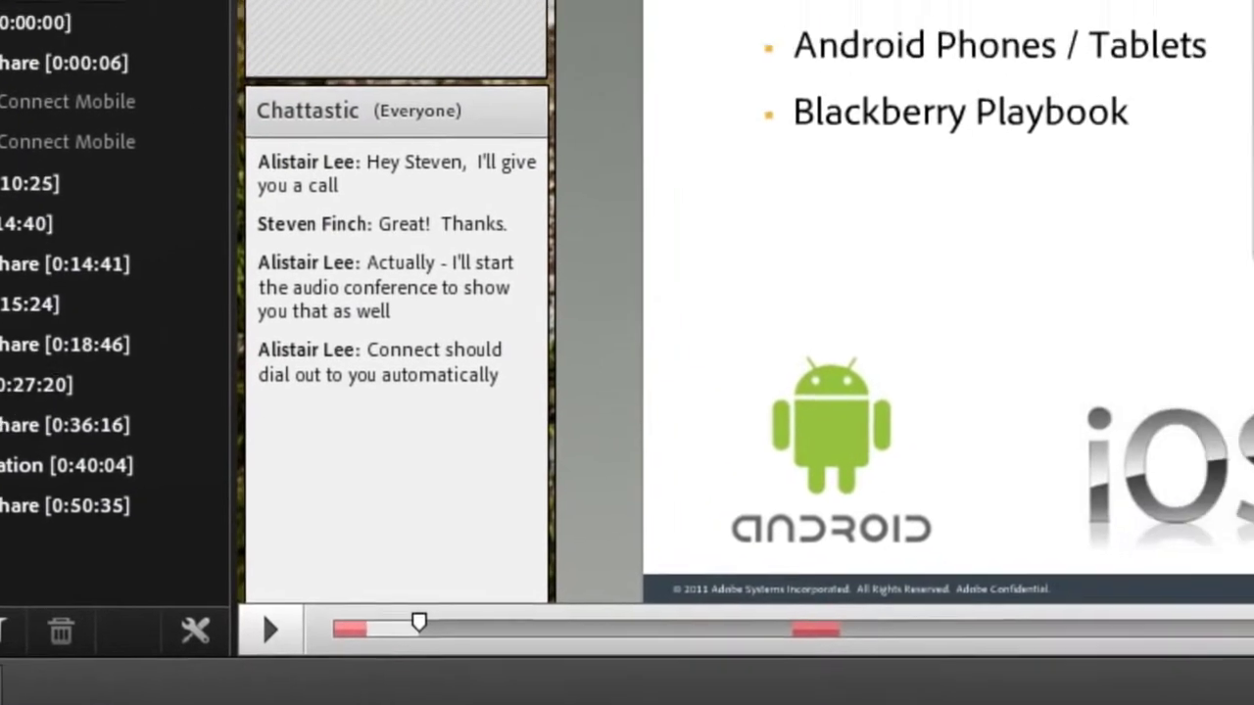
Step: Hide the names of attendees during playback and check the host and participant entries in the attendee list
left_click(153, 591)
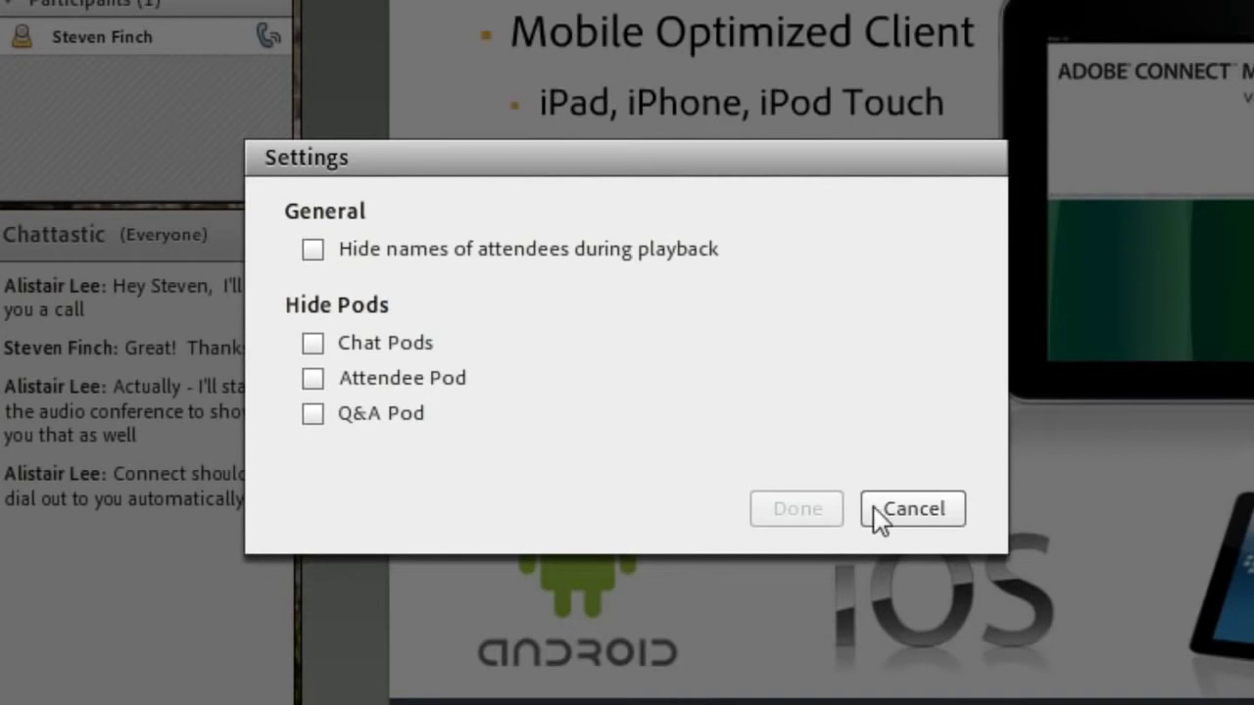
left_click(314, 253)
left_click(795, 508)
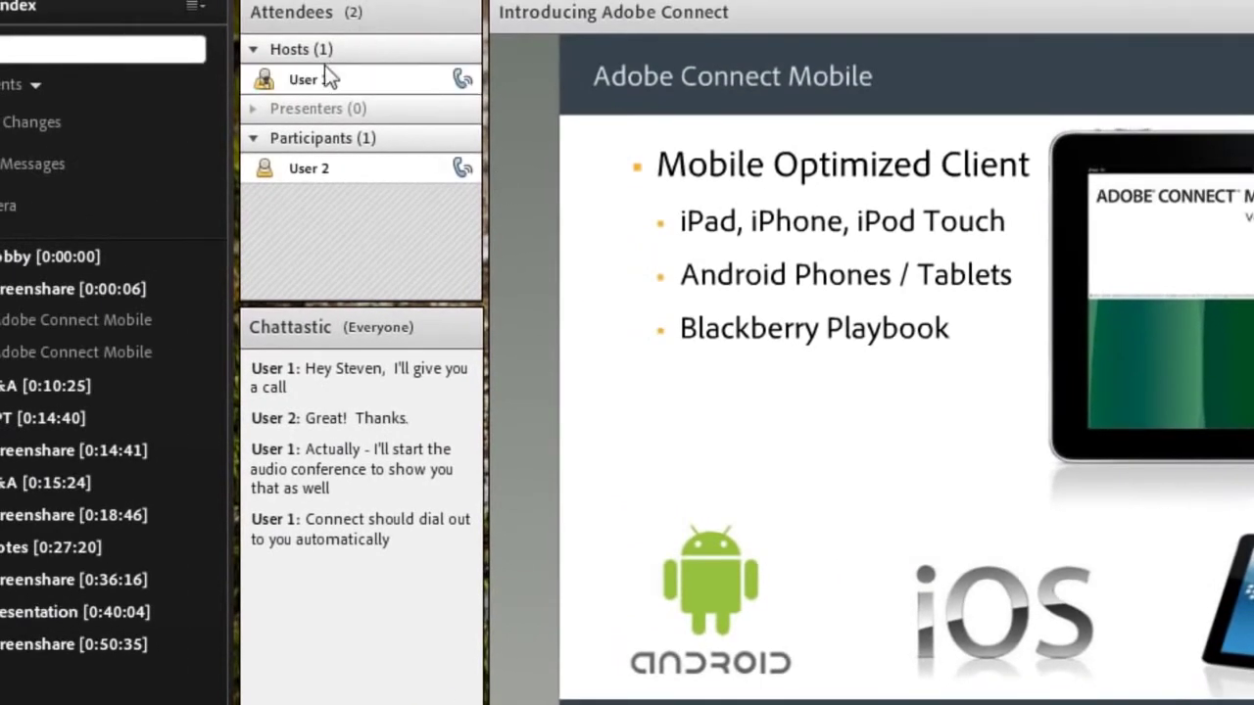
left_click(328, 173)
left_click(347, 76)
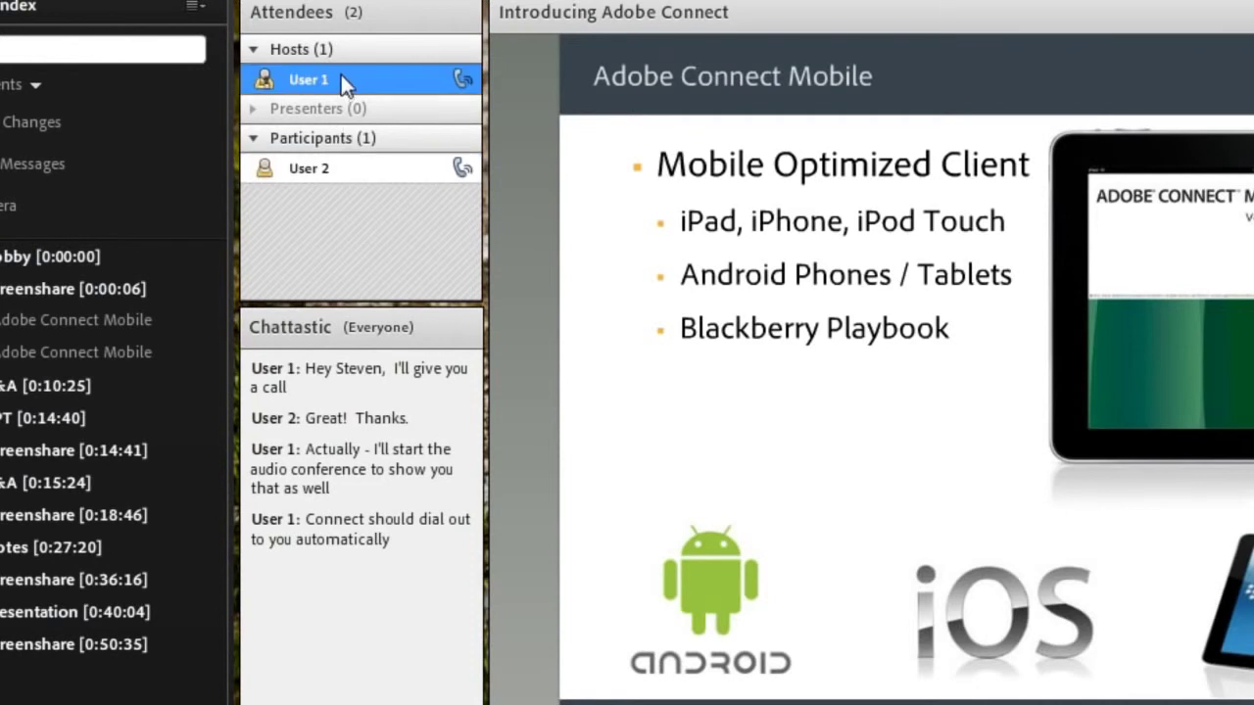